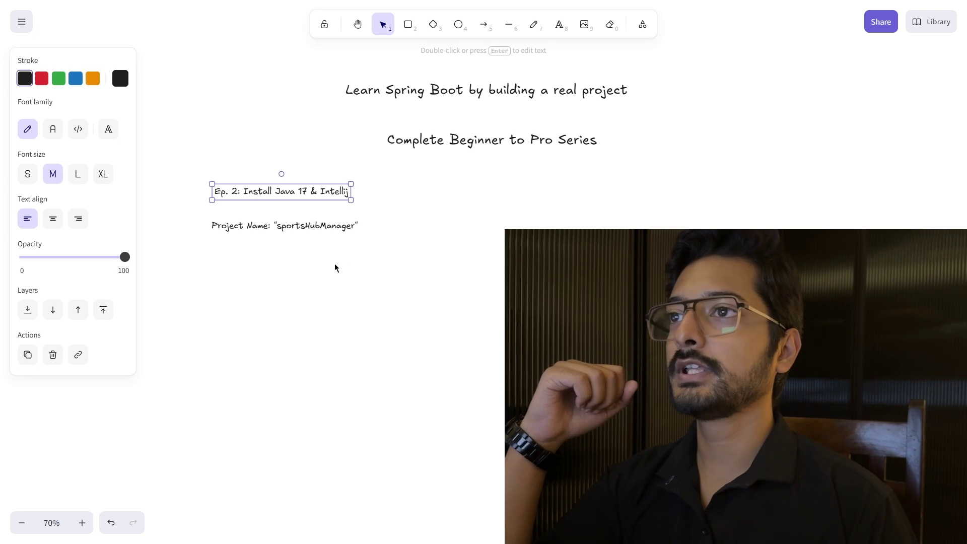
pyautogui.click(334, 266)
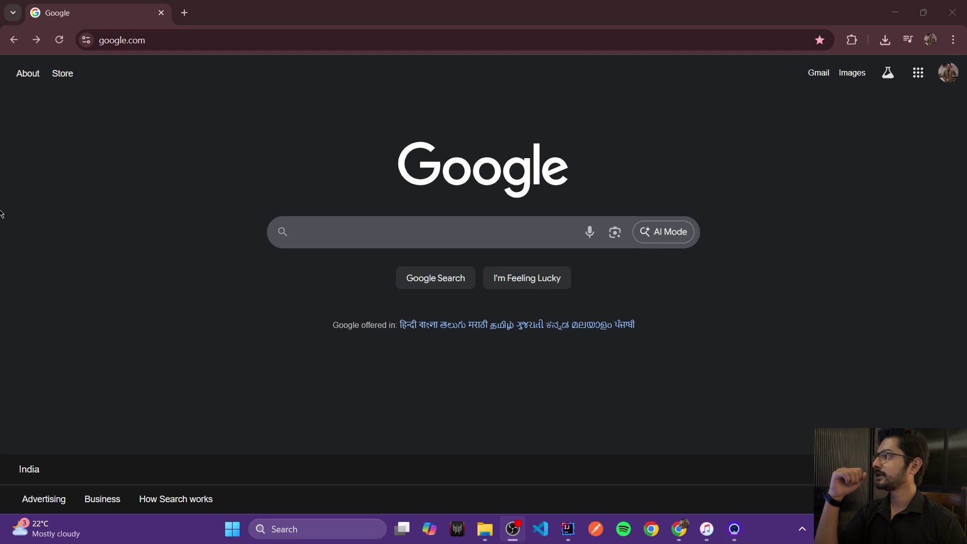
# Open Command Prompt and run "java -version" to check for an existing Java installation.
pyautogui.click(316, 527)
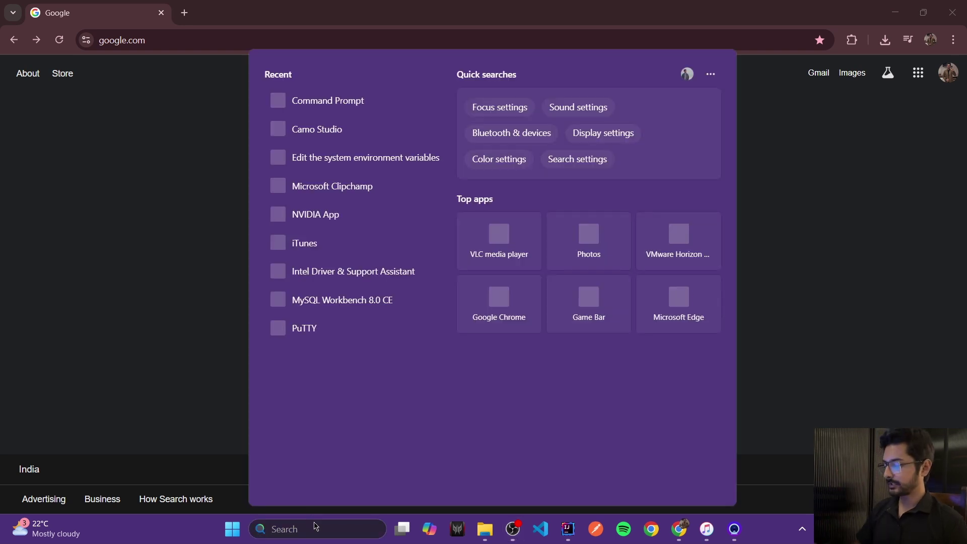
pyautogui.write('cmd')
pyautogui.press('Return')
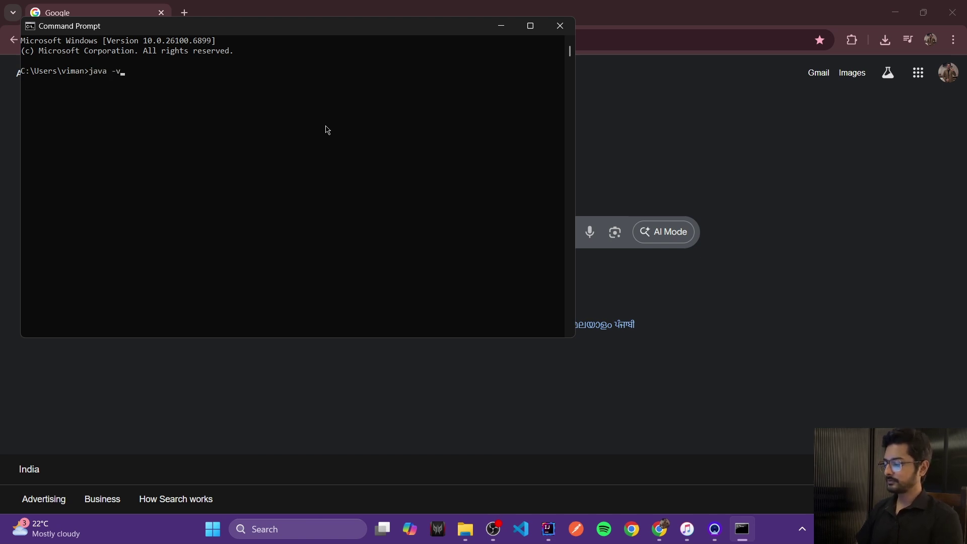
pyautogui.write('java -version')
pyautogui.press('Return')
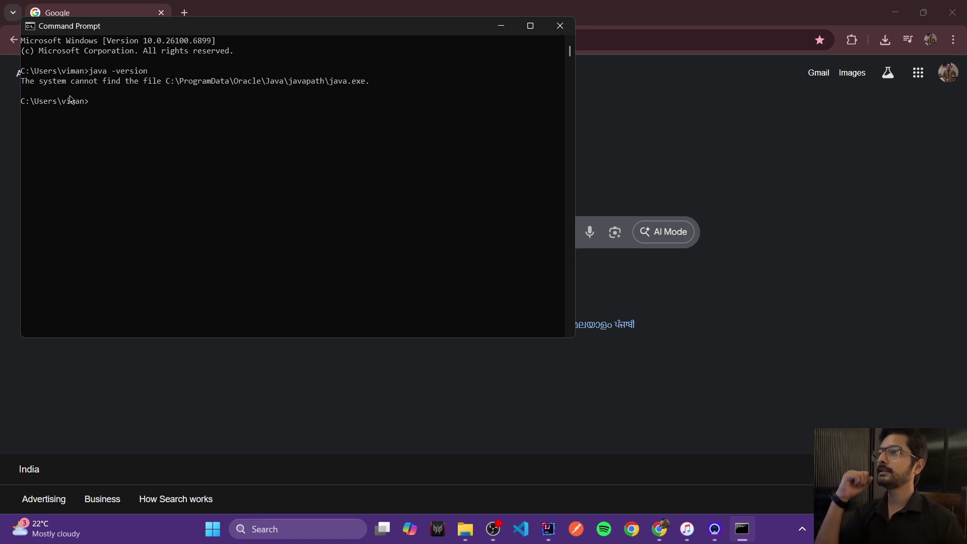
# Highlight the message and file path returned by the Java version check, and close Command Prompt.
pyautogui.moveTo(22, 81); pyautogui.dragTo(373, 86)
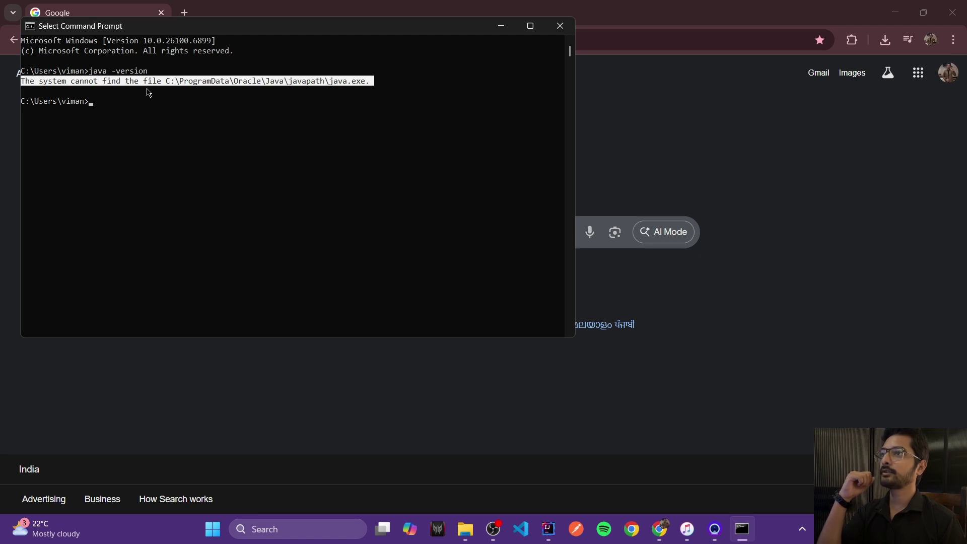
pyautogui.click(346, 89)
pyautogui.moveTo(168, 81); pyautogui.dragTo(364, 81)
pyautogui.click(363, 80)
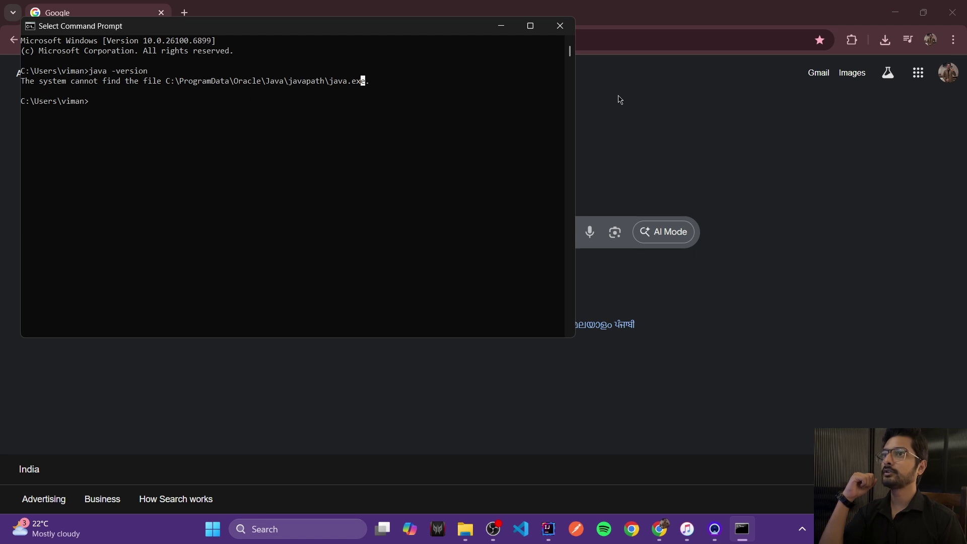
pyautogui.click(561, 26)
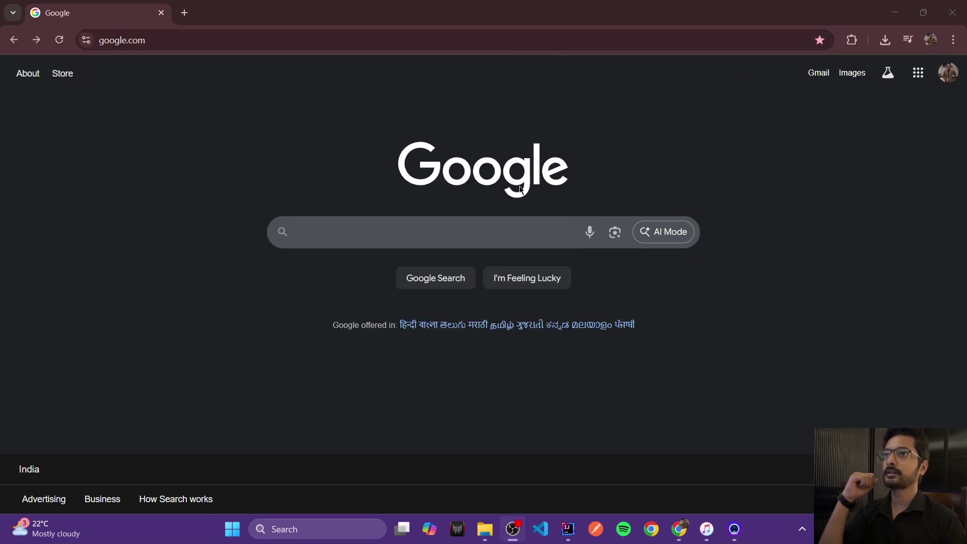
# Search Google for "adoptium jdk" and open the other downloads page on the Adoptium website.
pyautogui.click(347, 230)
pyautogui.write('a')
pyautogui.click(354, 262)
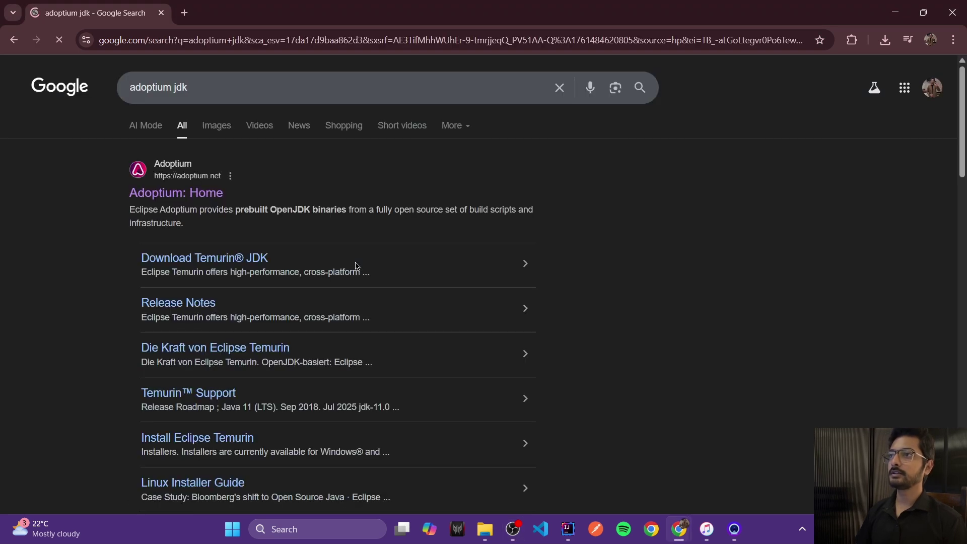
pyautogui.click(201, 196)
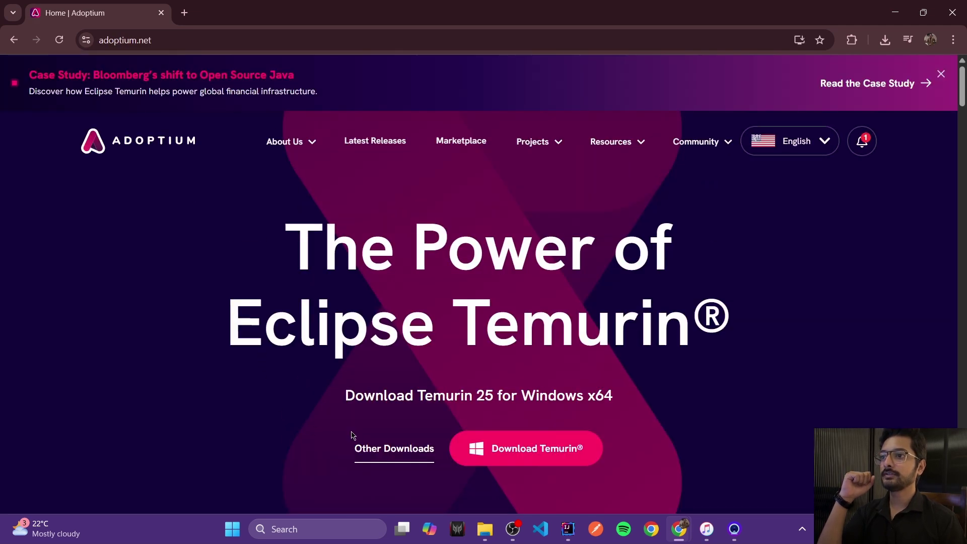
pyautogui.click(394, 455)
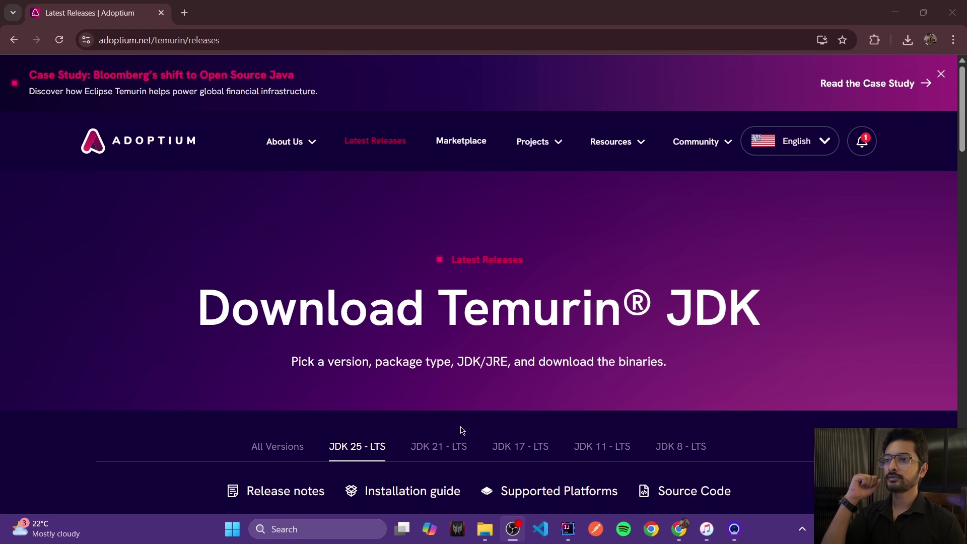
# Download the JDK 17 - LTS .MSI installer for Windows x64.
pyautogui.click(513, 456)
pyautogui.scroll(-8, 473, 348)
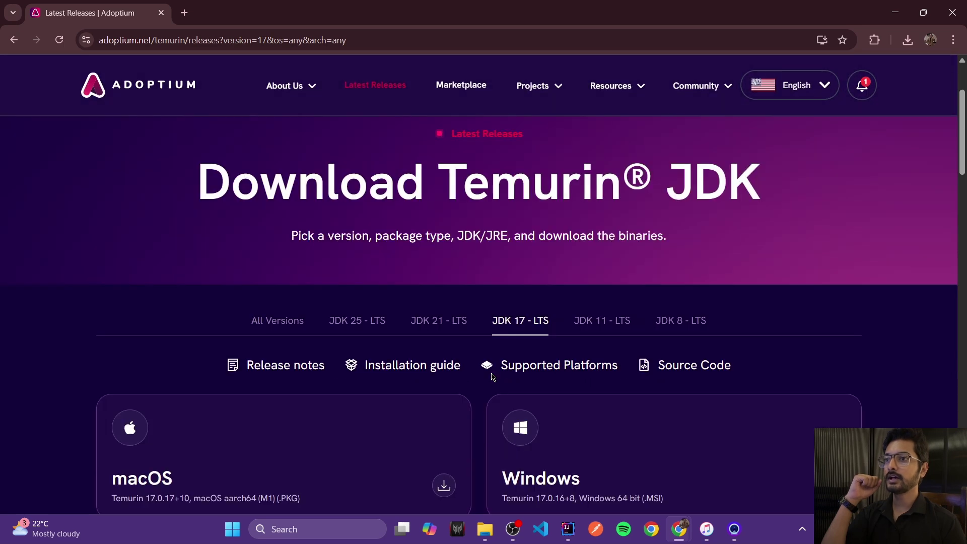
pyautogui.scroll(-3, 478, 345)
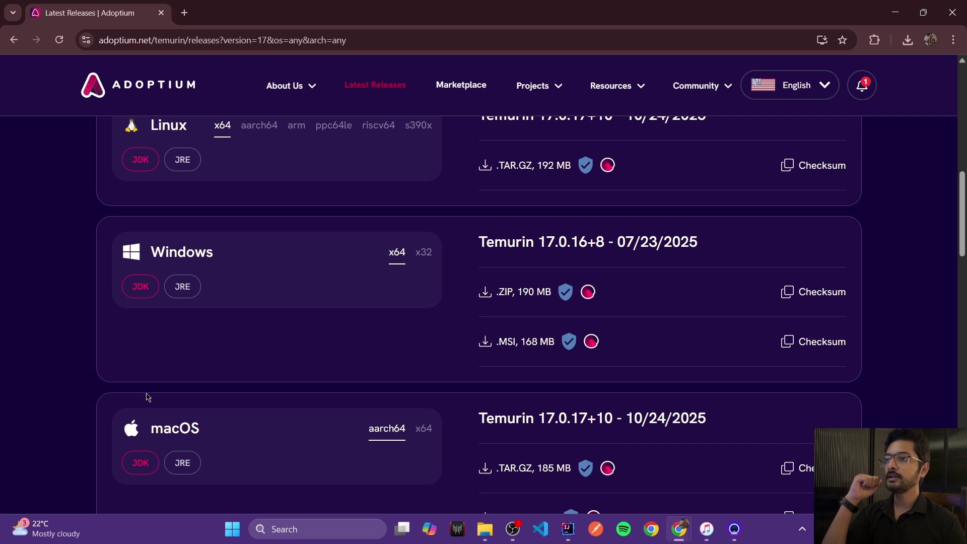
pyautogui.click(485, 345)
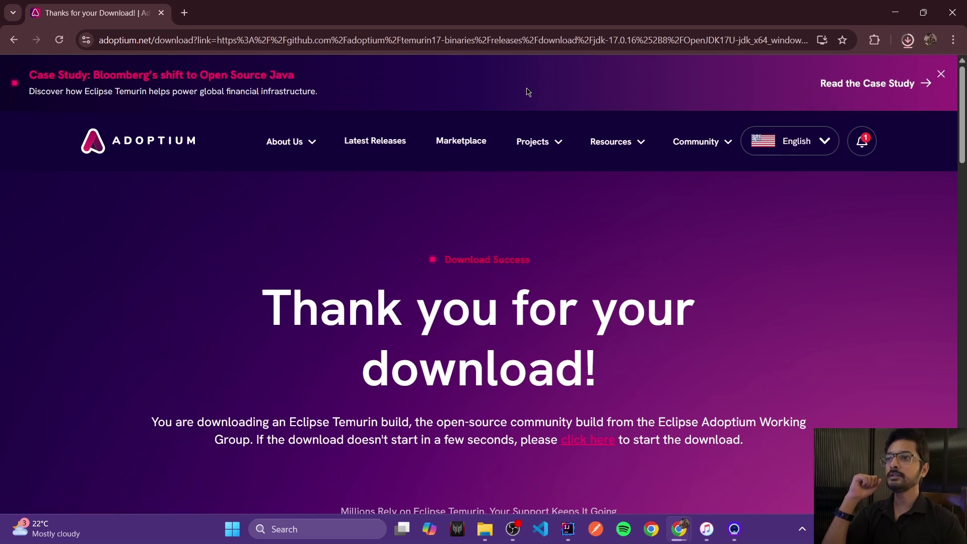
# Switch to File Explorer, launch the OpenJDK17U x64 Windows installer, and accept its license agreement.
pyautogui.hotkey('alt', 'Tab')
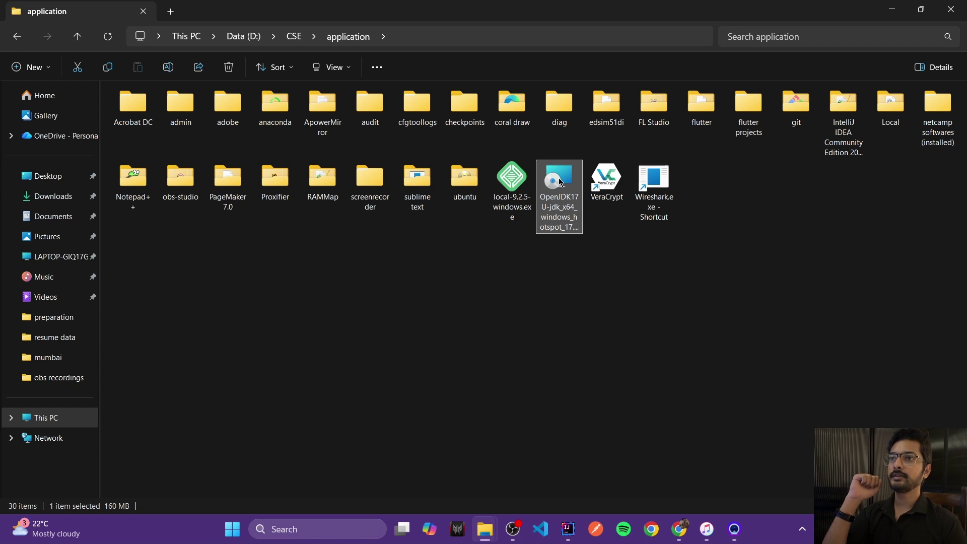
pyautogui.doubleClick(561, 181)
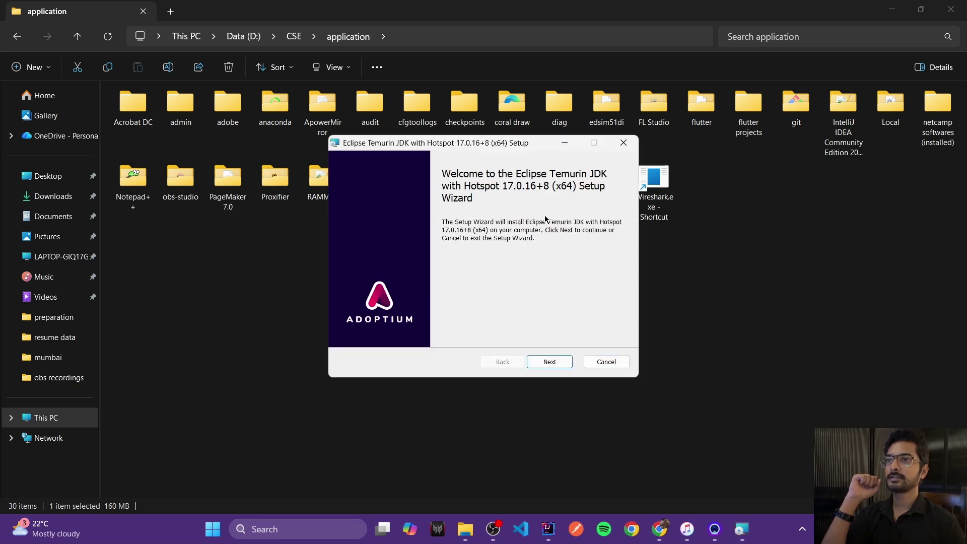
pyautogui.click(545, 363)
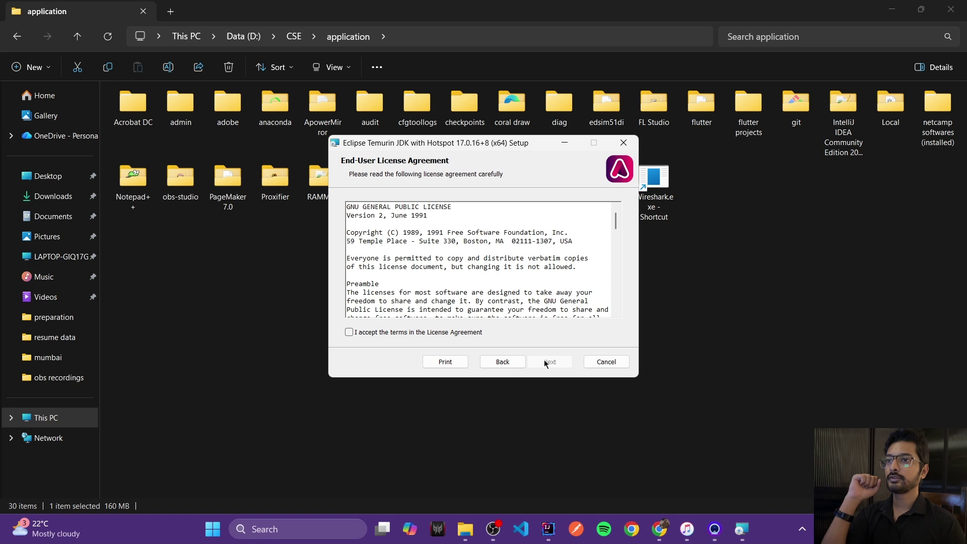
pyautogui.click(349, 333)
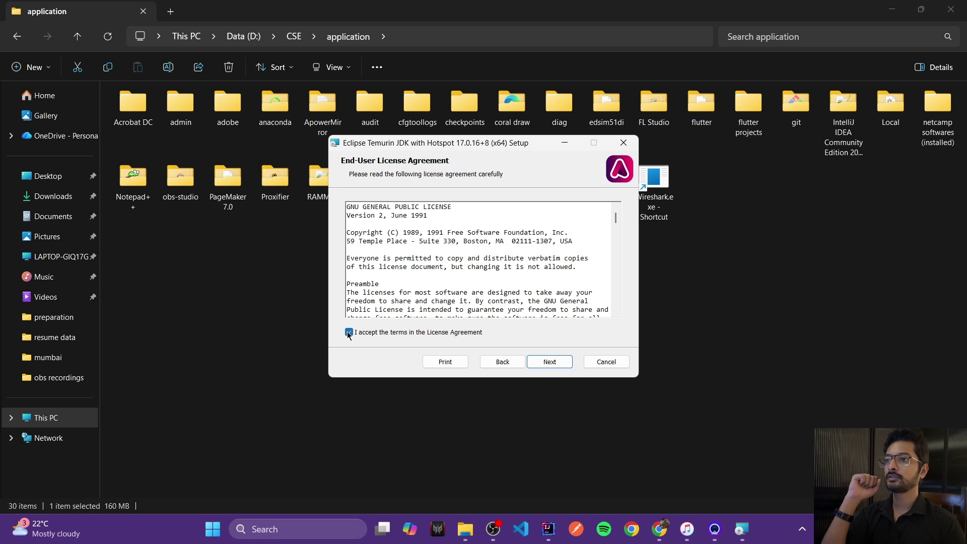
pyautogui.click(553, 362)
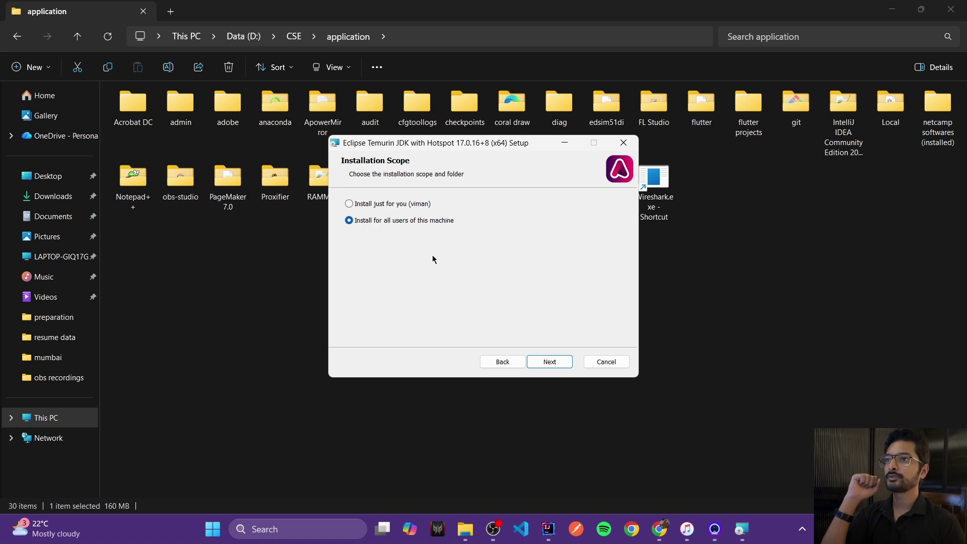
# Install the JDK for all users of this machine with the default features and location, and finish the setup wizard.
pyautogui.click(550, 362)
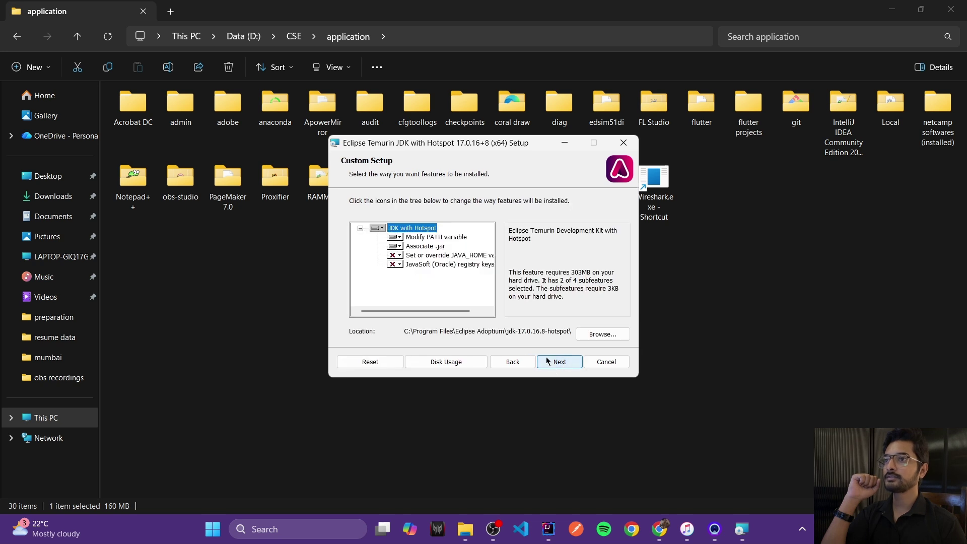
pyautogui.click(440, 237)
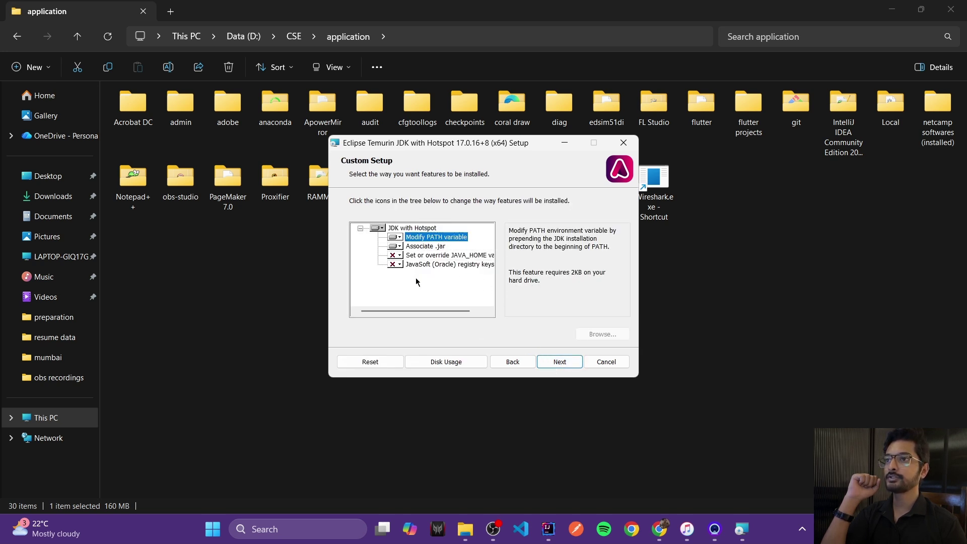
pyautogui.click(557, 362)
pyautogui.click(553, 363)
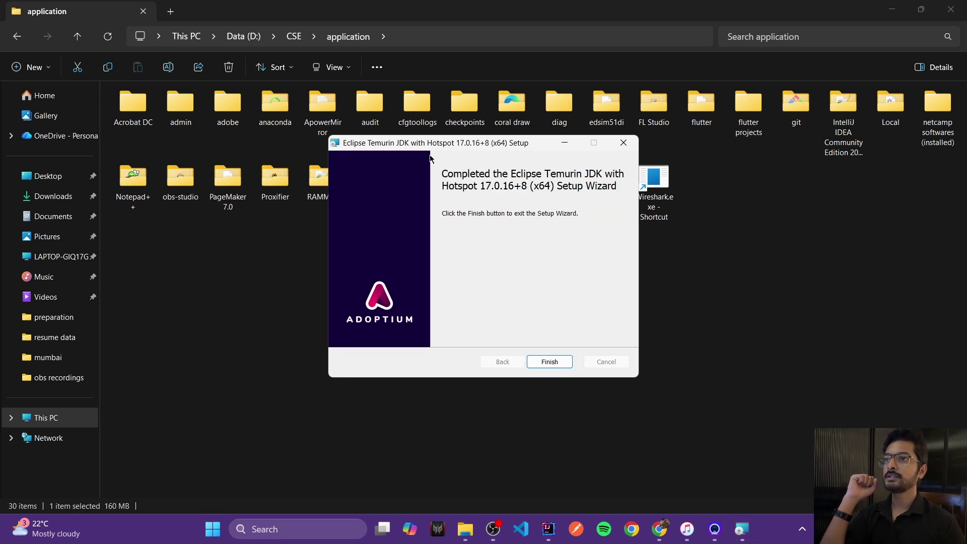
pyautogui.click(550, 362)
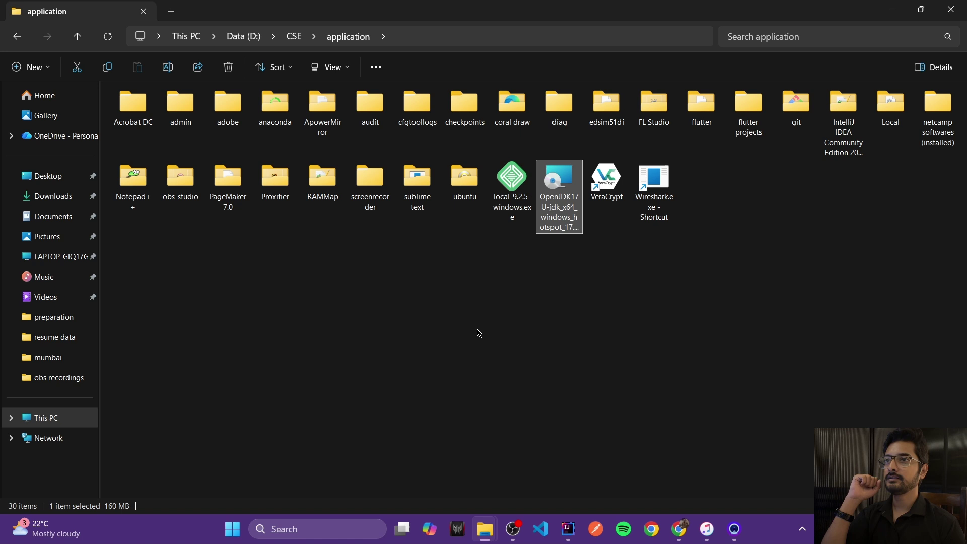
# Open a new Command Prompt and run "java -version" to verify the JDK installation.
pyautogui.click(315, 530)
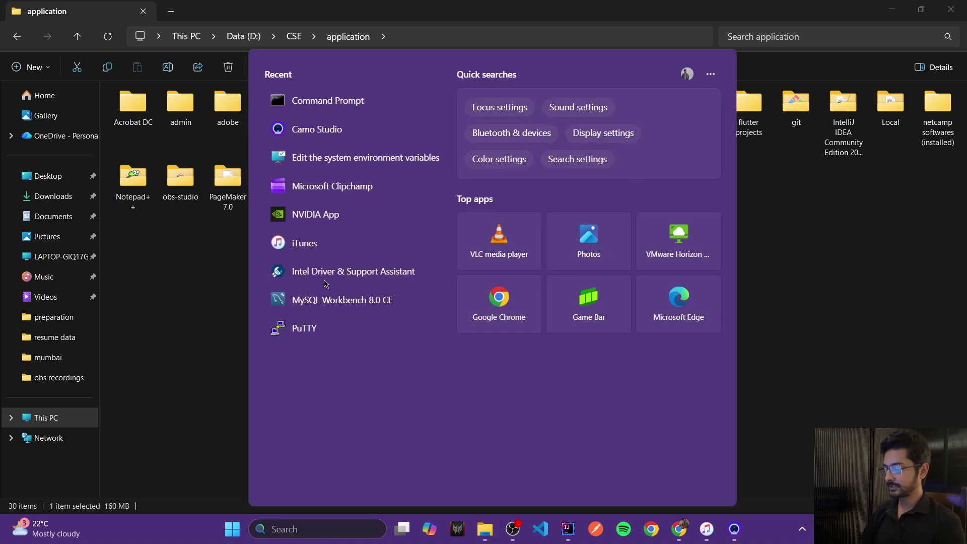
pyautogui.write('cmd')
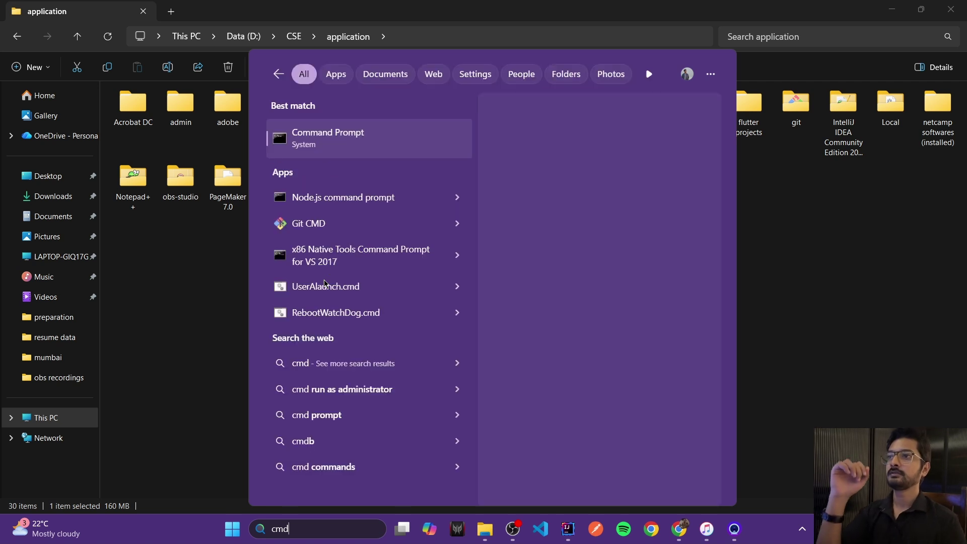
pyautogui.press('Return')
pyautogui.click(295, 191)
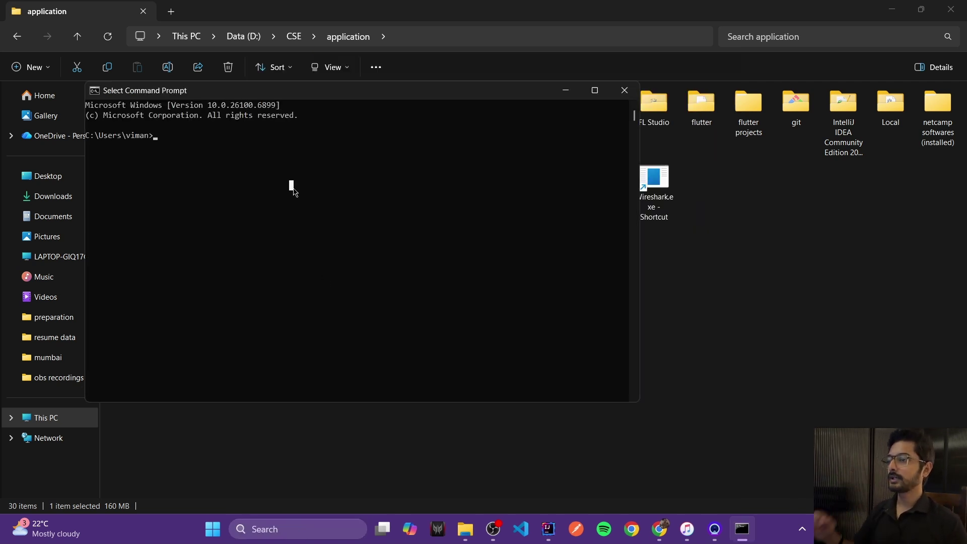
pyautogui.write('java')
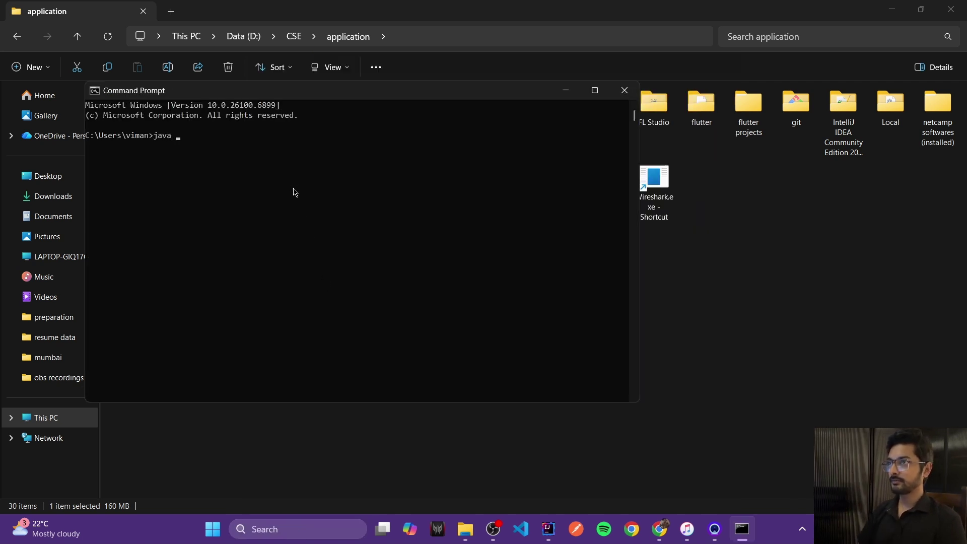
pyautogui.write(' -version')
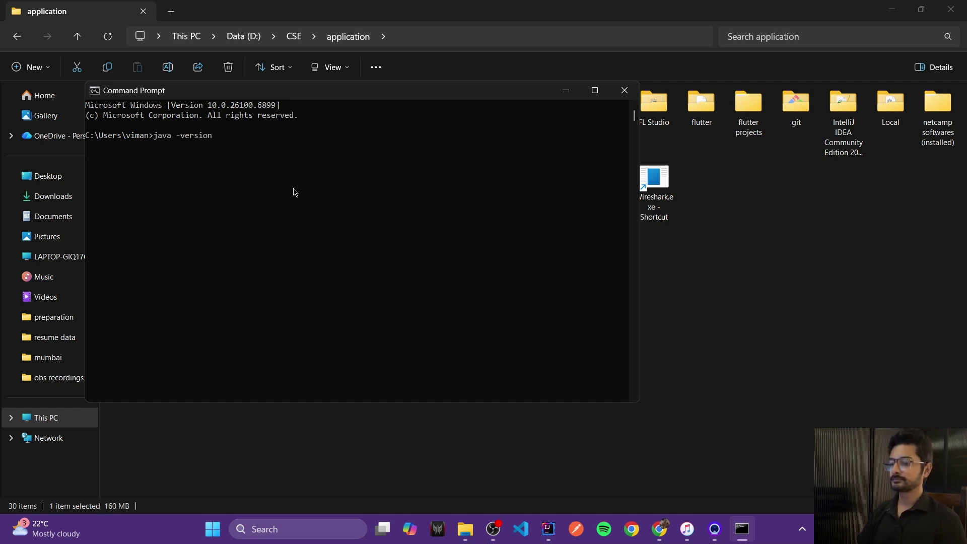
pyautogui.press('Return')
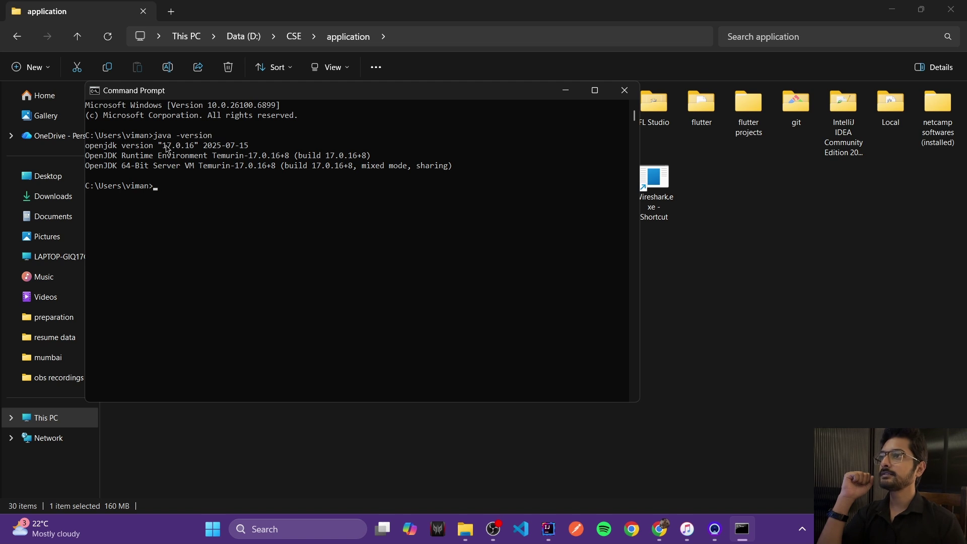
# Highlight the OpenJDK version number and the full version output in Command Prompt.
pyautogui.moveTo(163, 145); pyautogui.dragTo(193, 150)
pyautogui.click(201, 205)
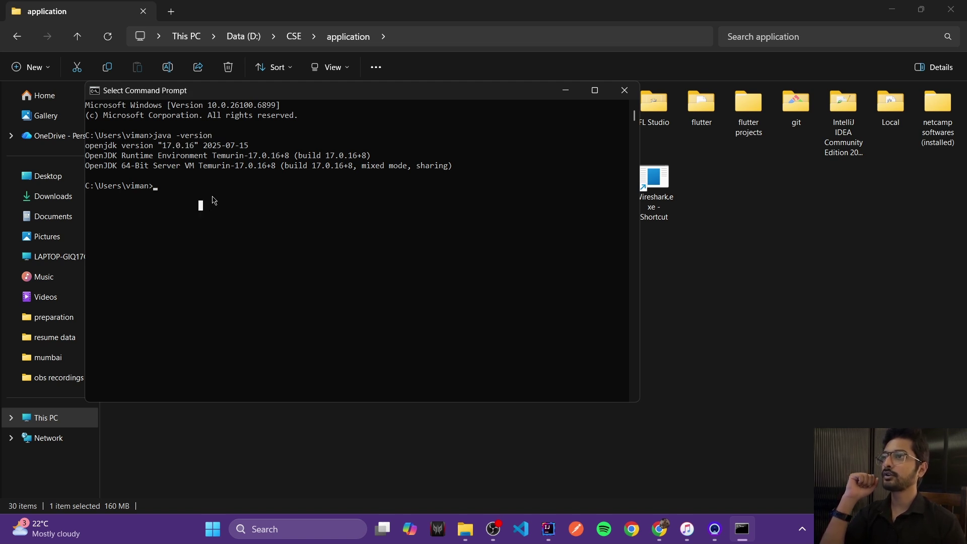
pyautogui.moveTo(88, 146); pyautogui.dragTo(468, 165)
pyautogui.click(468, 166)
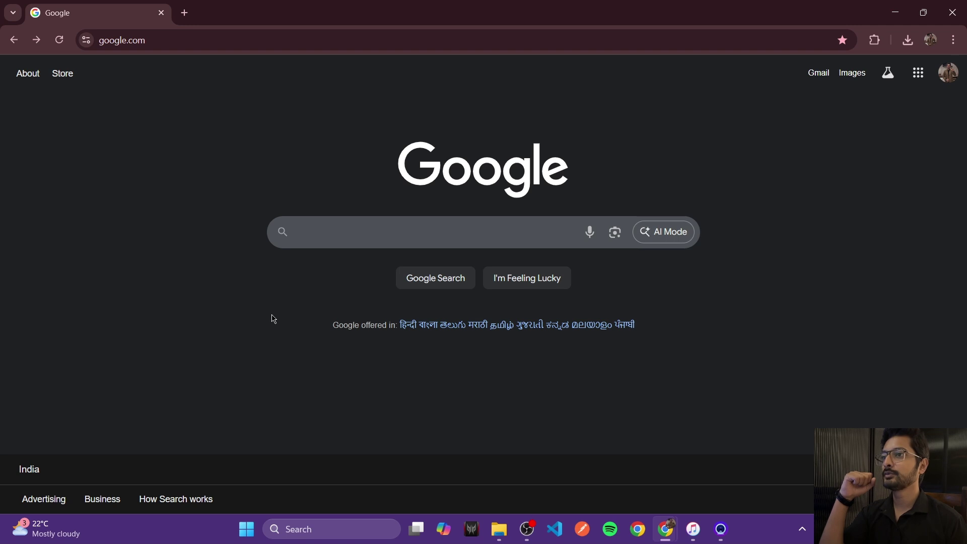
# Search Google for "intellij download" and open JetBrains' Windows download page at the IntelliJ IDEA Community Edition section.
pyautogui.click(329, 237)
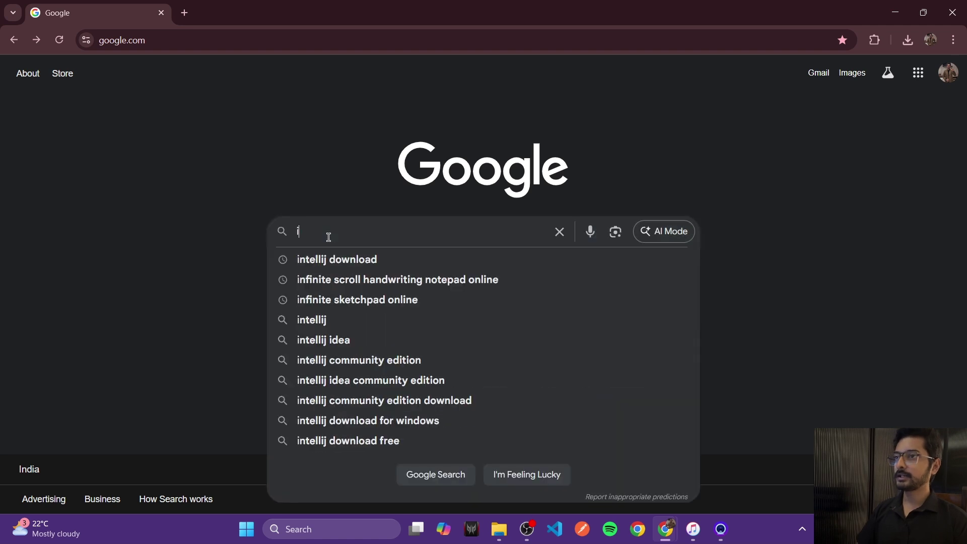
pyautogui.click(332, 266)
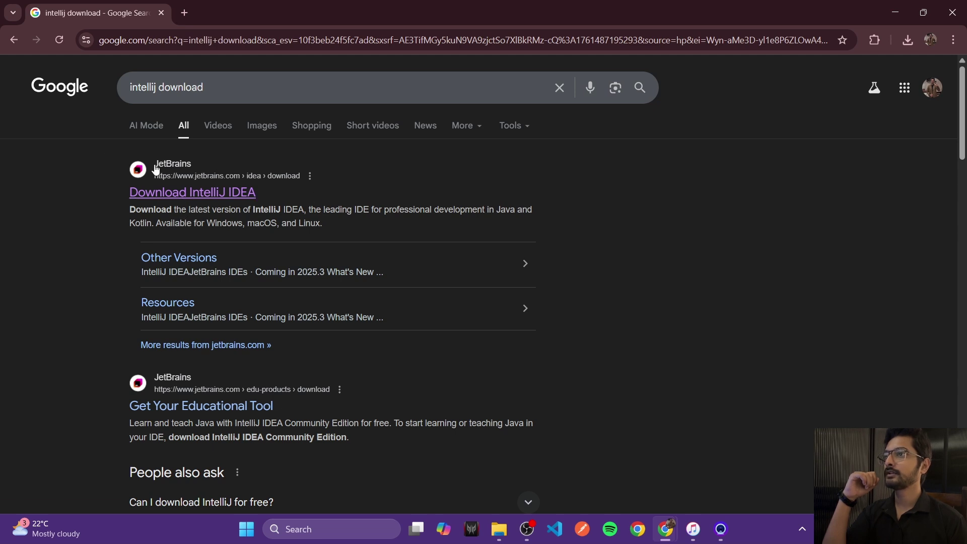
pyautogui.click(172, 197)
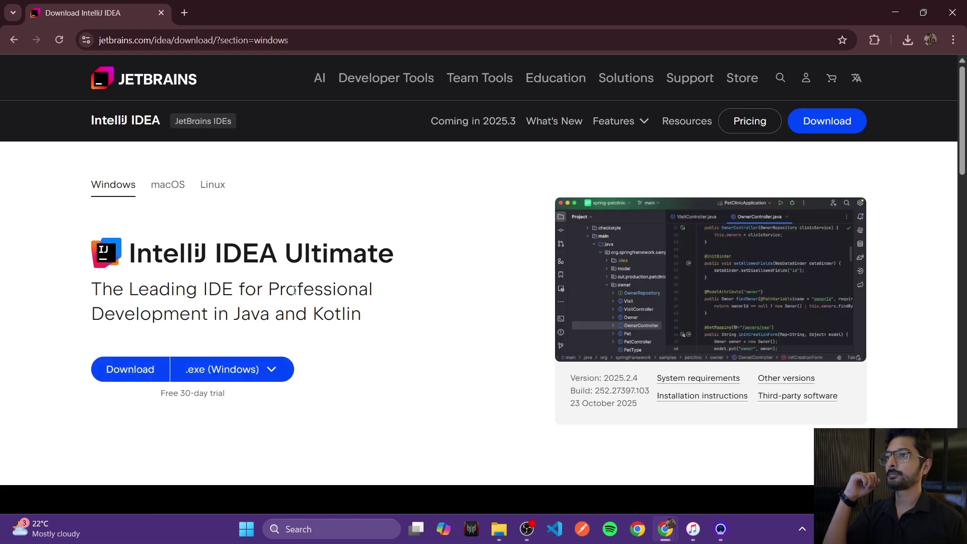
pyautogui.scroll(-5, 373, 380)
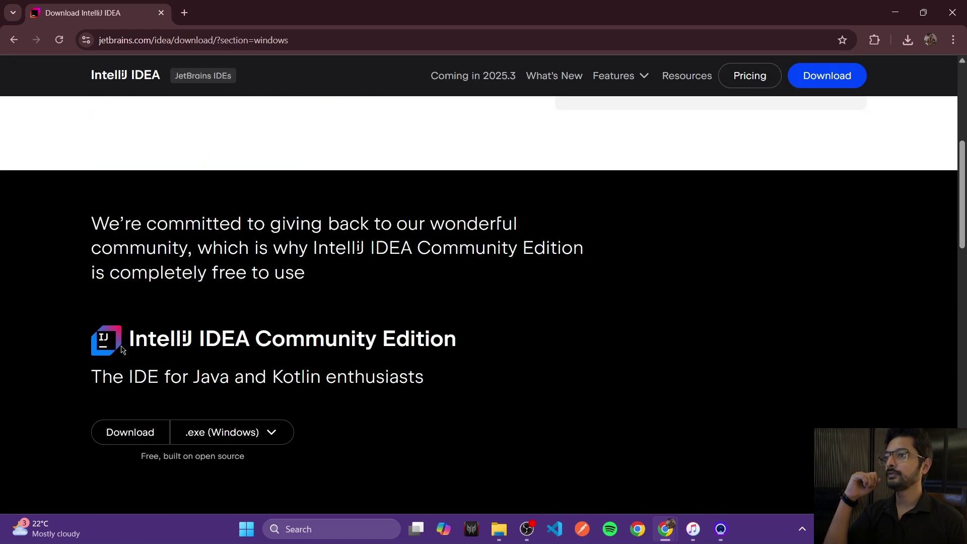
pyautogui.scroll(-1, 332, 343)
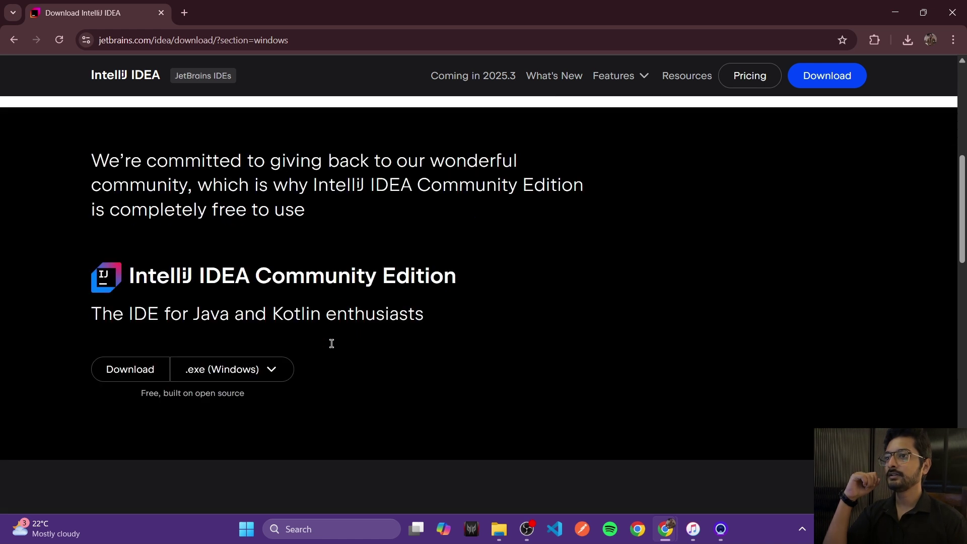
# Download the IntelliJ IDEA Community Edition .exe installer for Windows and launch ideaIC-2025.2.4.exe from the application folder.
pyautogui.click(122, 370)
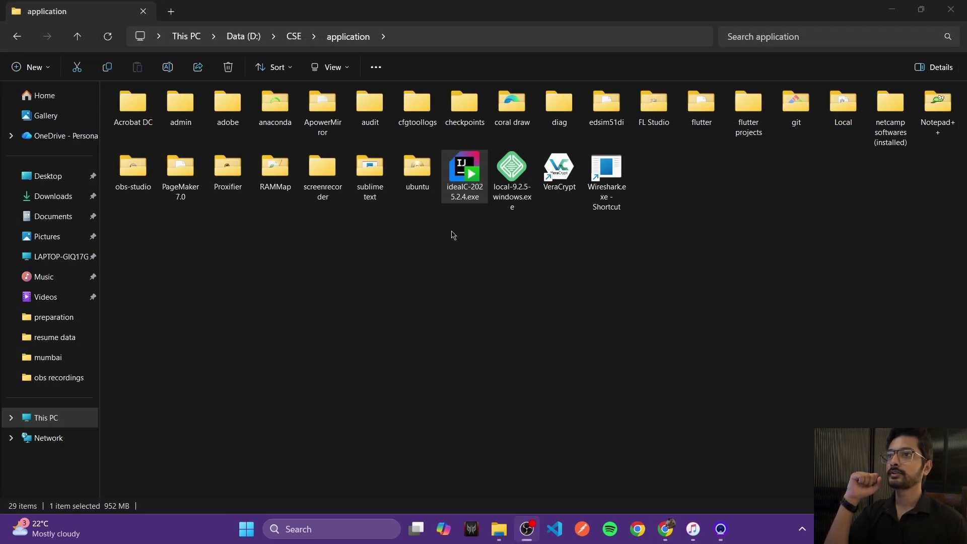
pyautogui.doubleClick(464, 178)
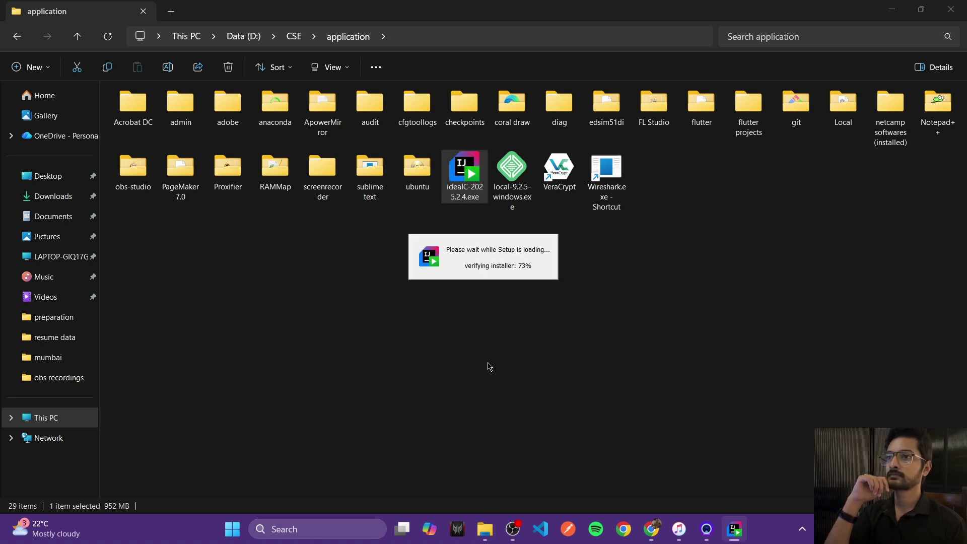
# Set the setup's destination folder to D:\CSE\application\IntelliJ IDEA Community Edition 2025.2.4 and continue to the installation options.
pyautogui.click(546, 362)
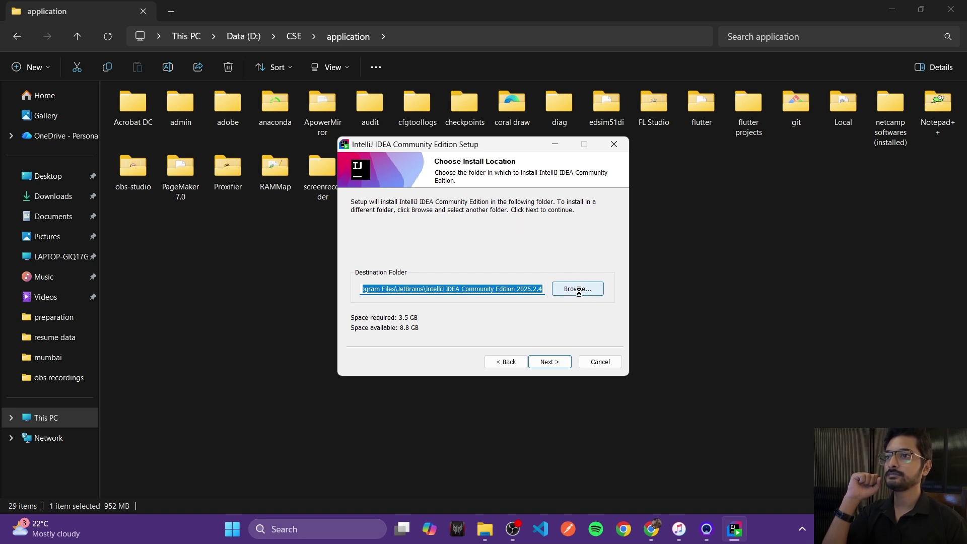
pyautogui.write('D:\\CSE\\application\\IntelliJ IDEA Community Edition 2025.2.4')
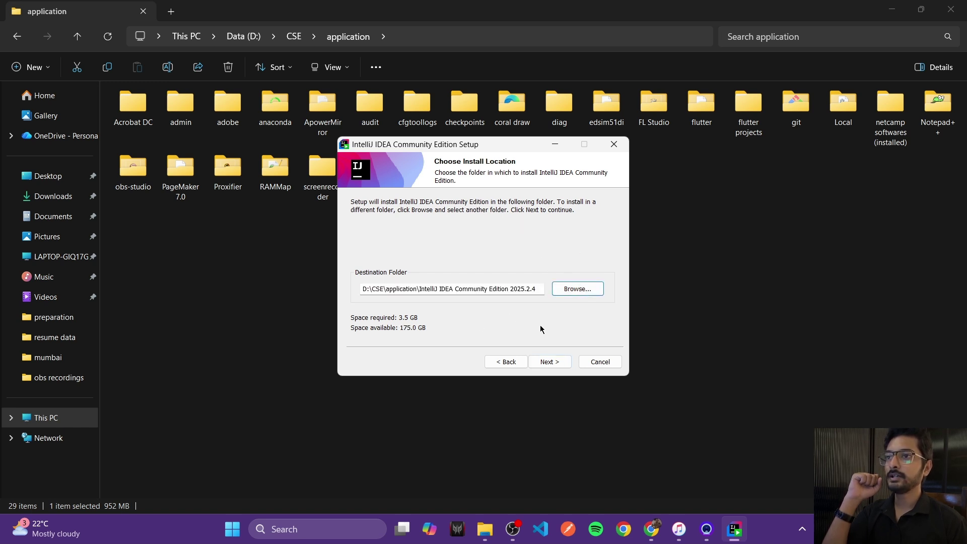
pyautogui.click(556, 363)
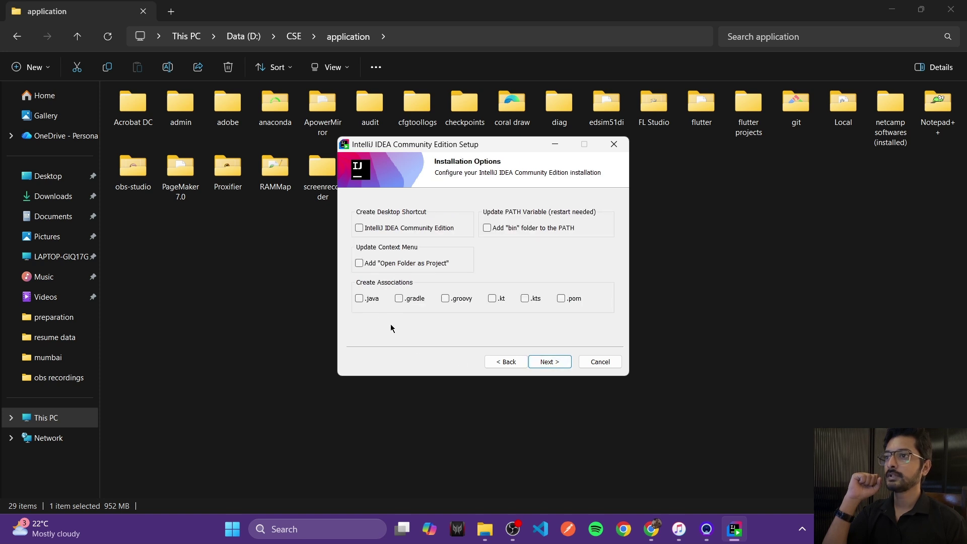
# Enable the .java file association and the desktop shortcut, then start the installation with the JetBrains Start Menu folder.
pyautogui.click(359, 299)
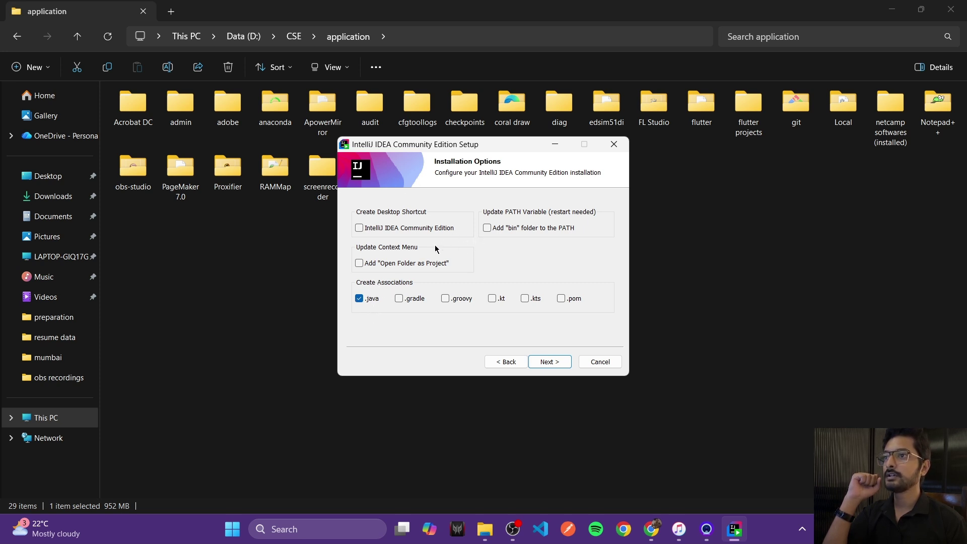
pyautogui.click(360, 229)
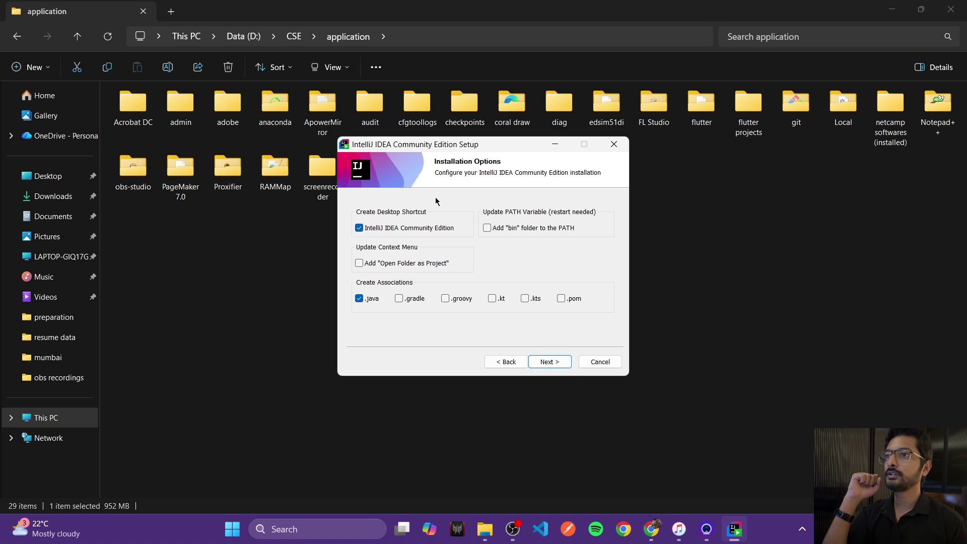
pyautogui.click(548, 363)
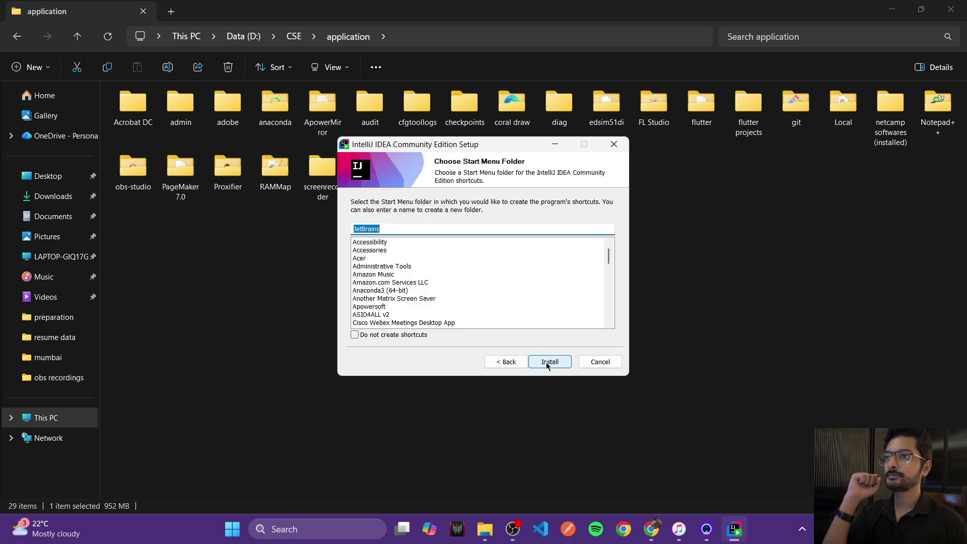
pyautogui.click(549, 363)
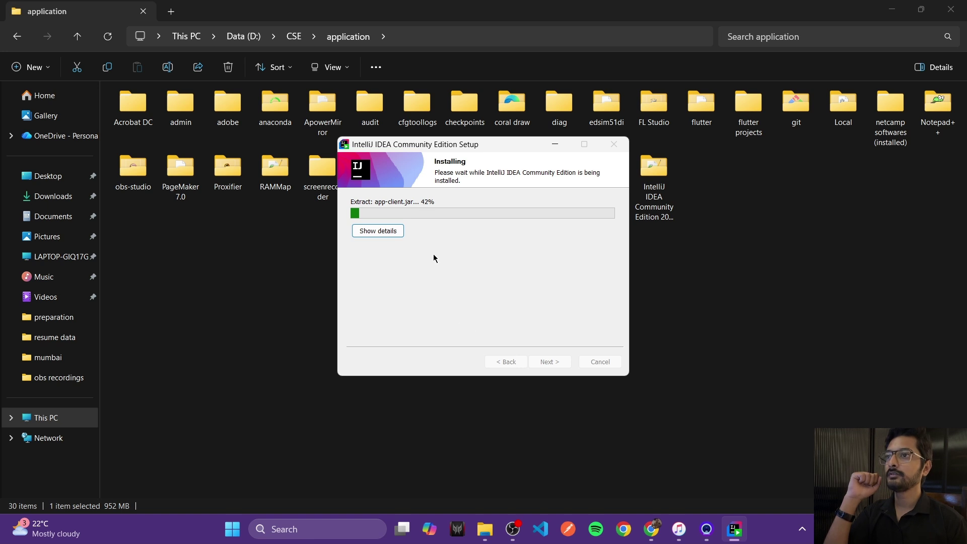
# Show the installation details and finish the setup with the option to run IntelliJ IDEA Community Edition enabled.
pyautogui.click(401, 230)
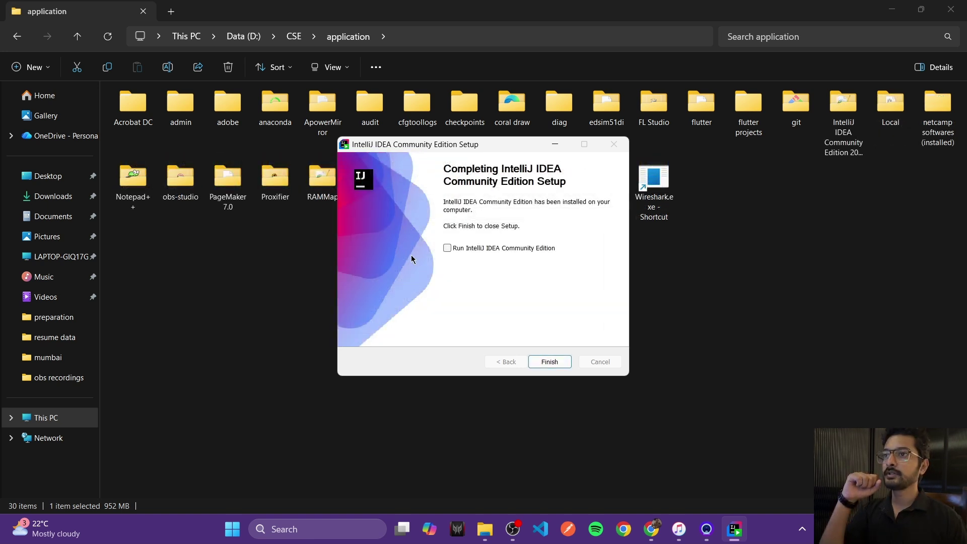
pyautogui.click(447, 248)
pyautogui.click(551, 363)
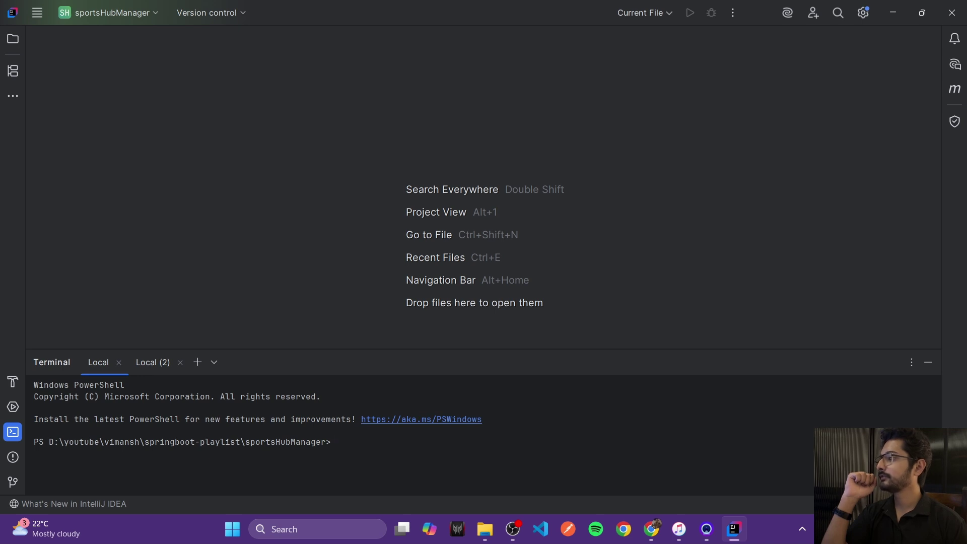
# Switch from IntelliJ IDEA back to the Chrome browser window.
pyautogui.hotkey('alt', 'Tab')
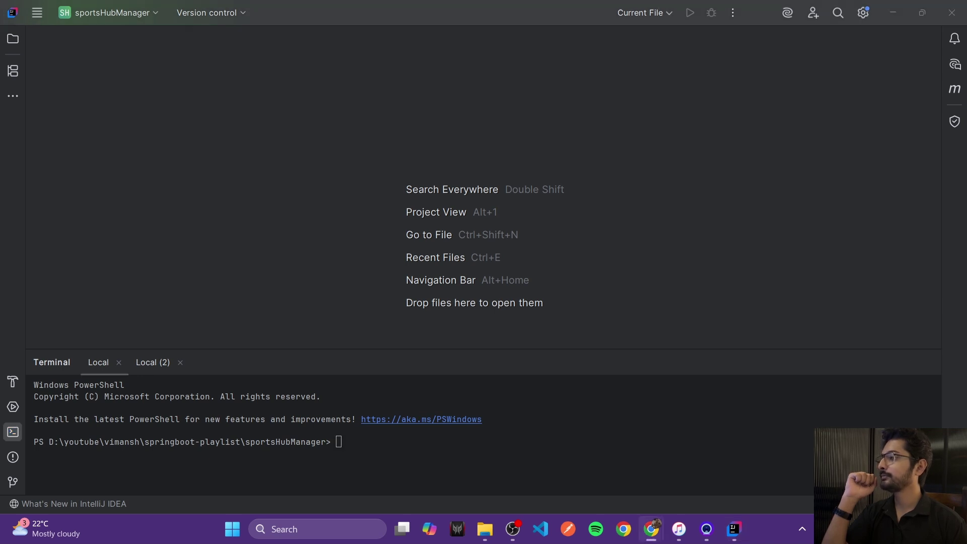